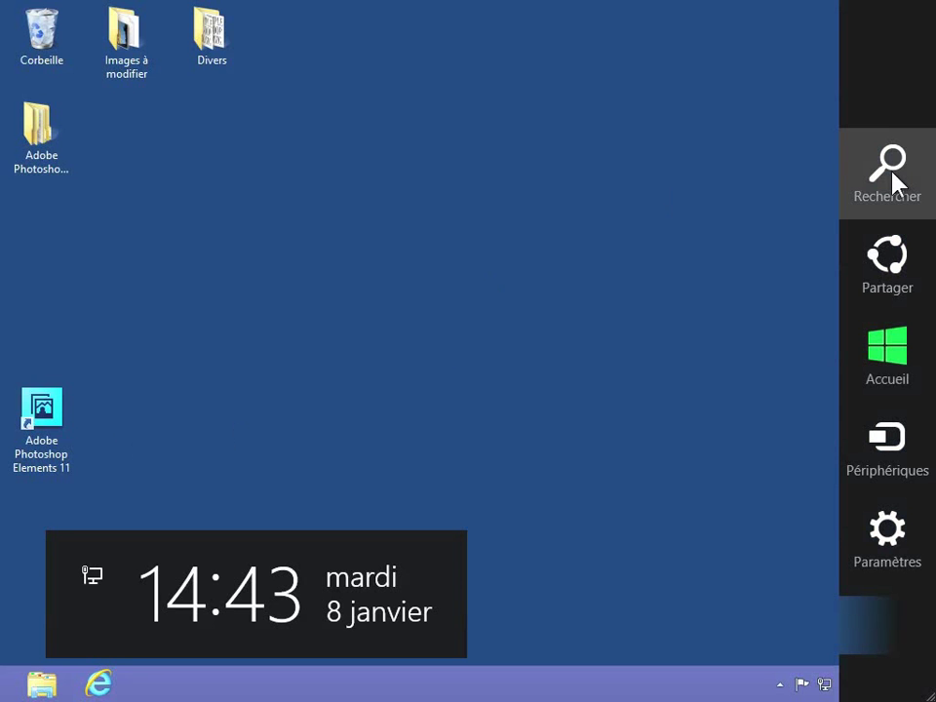
Step: Search Windows 8 for 'ado' and launch Adobe Photoshop Elements 11 into the Organizer
click(890, 176)
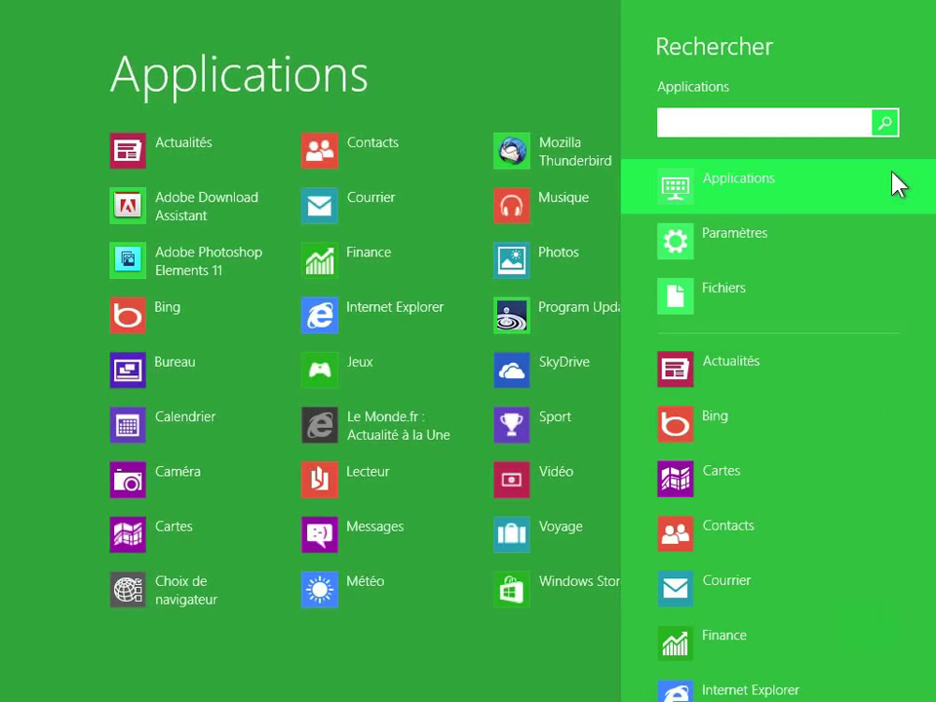
text(ado)
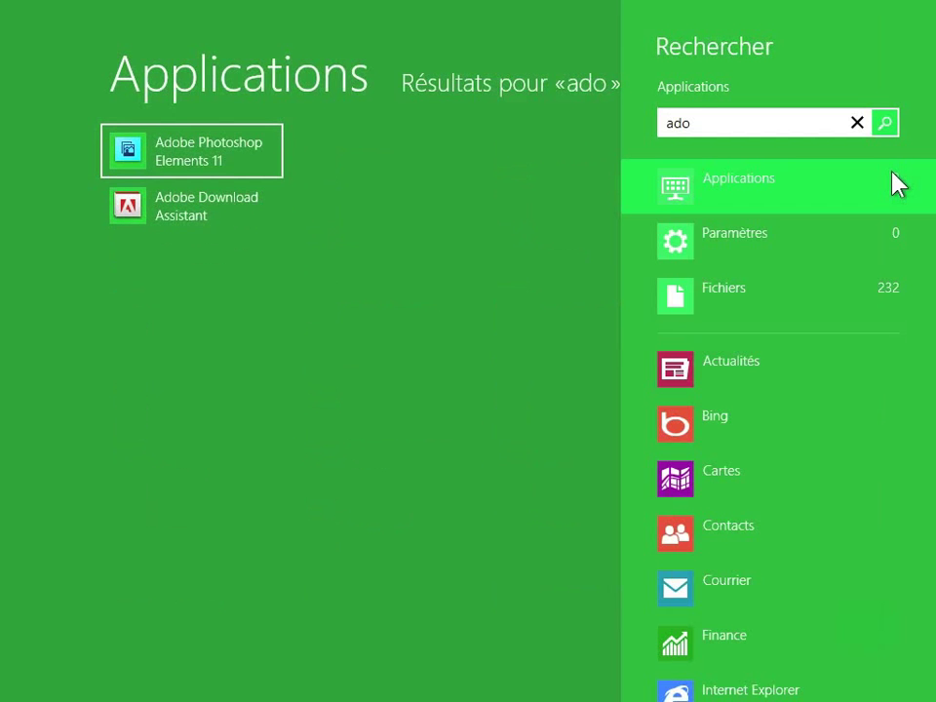
click(198, 163)
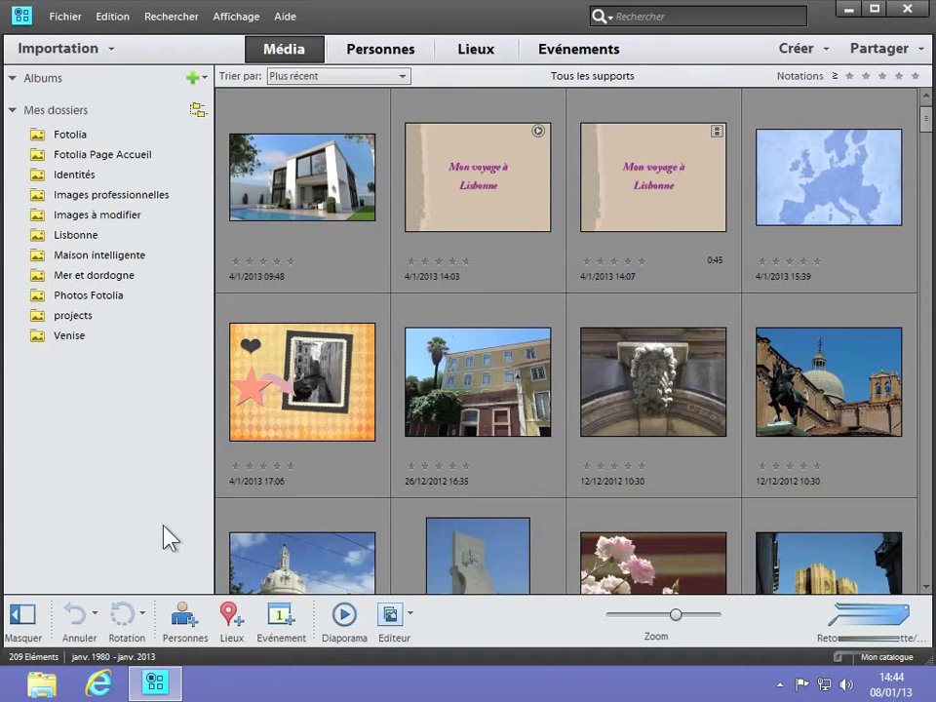
mouse_move(155, 685)
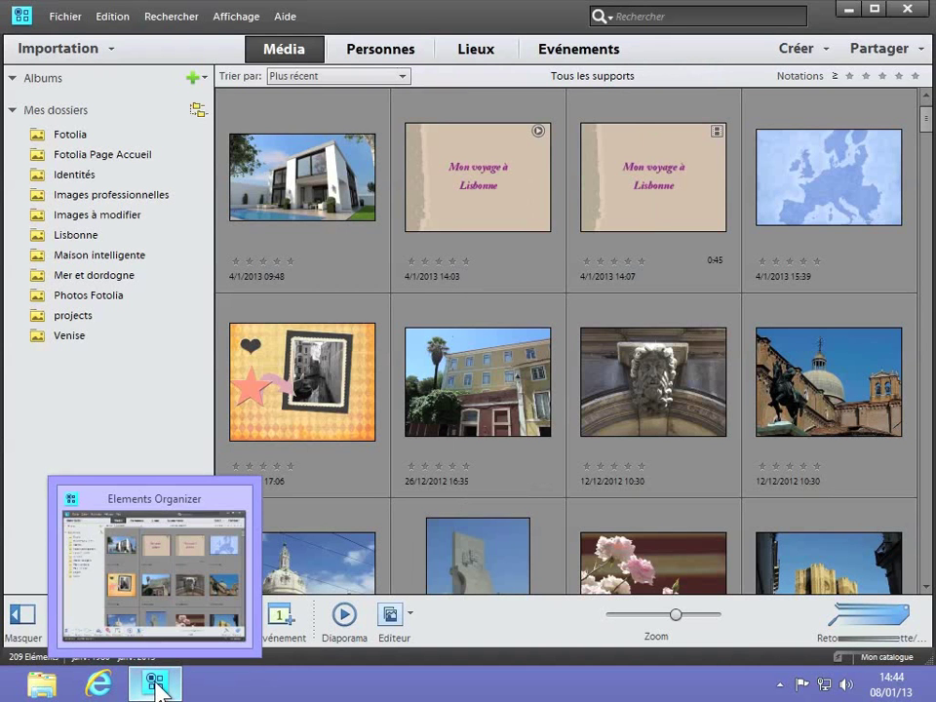
right_click(157, 685)
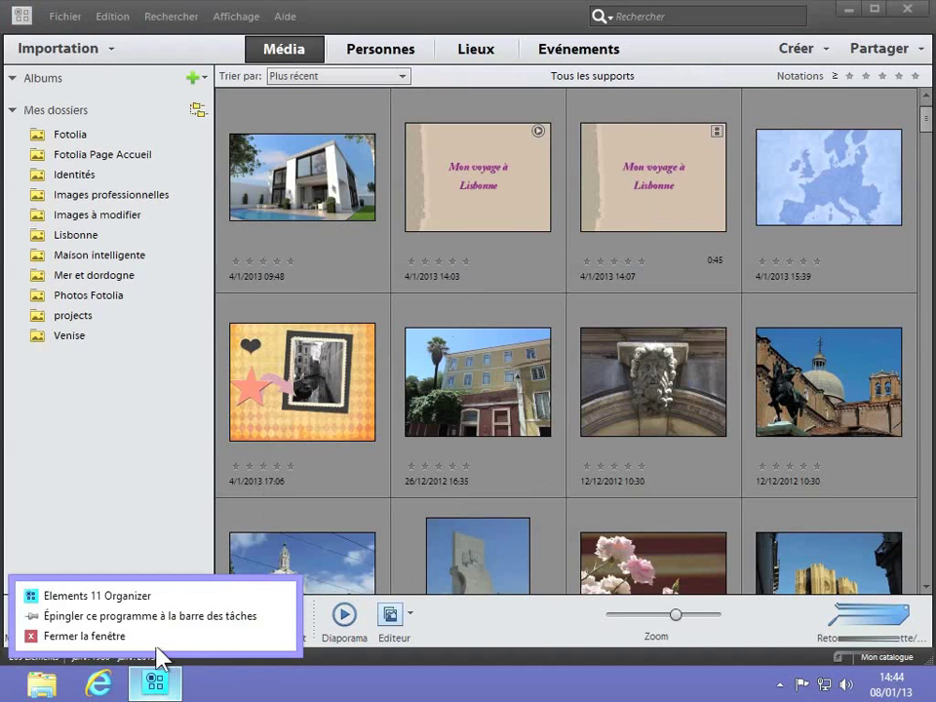
click(157, 616)
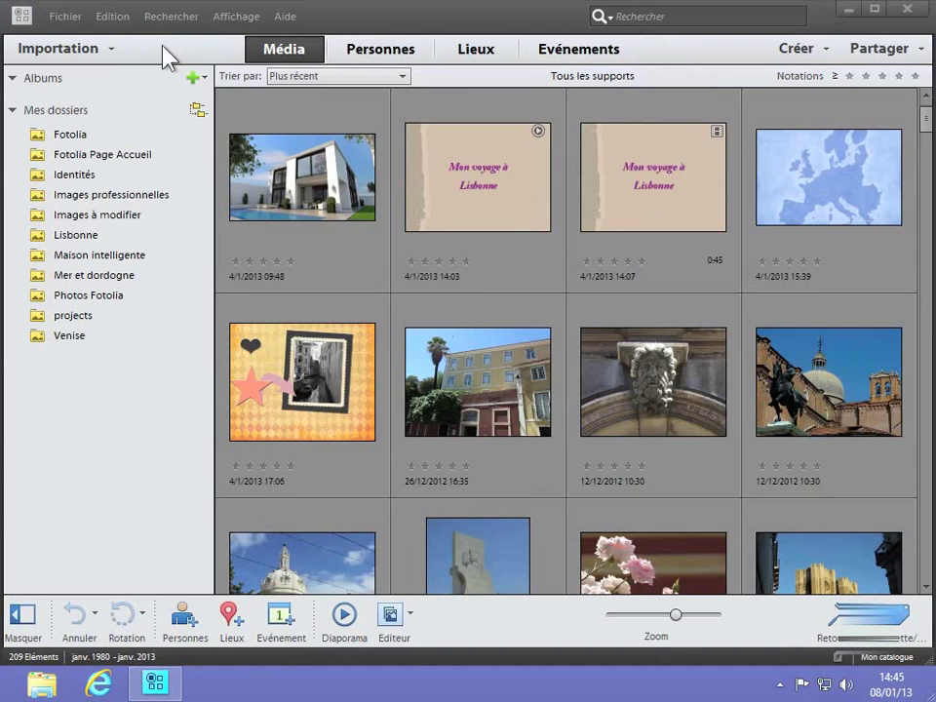
click(113, 54)
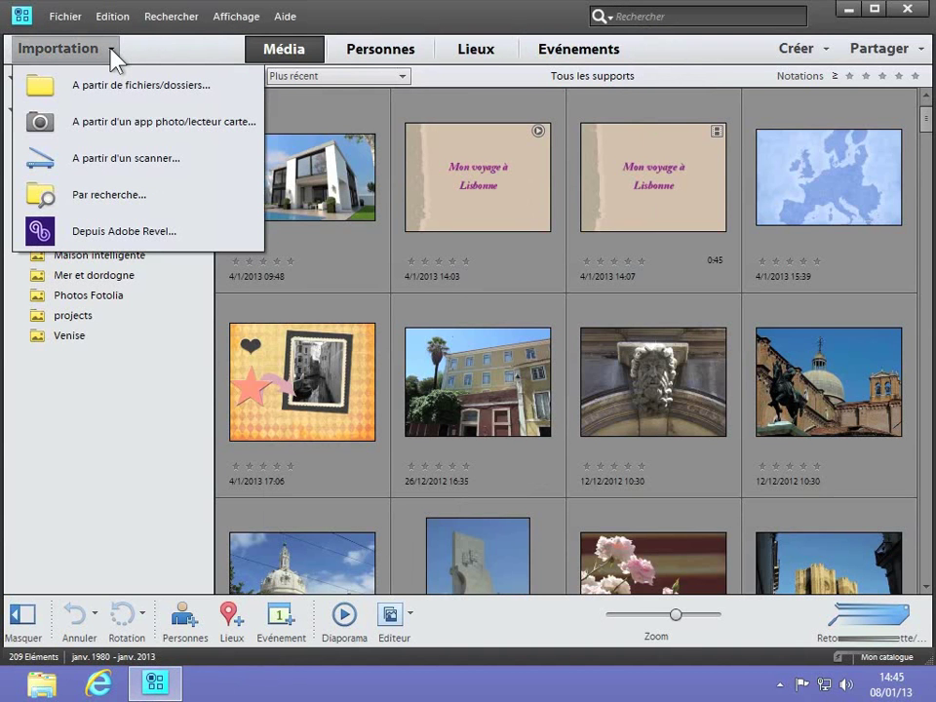
click(147, 54)
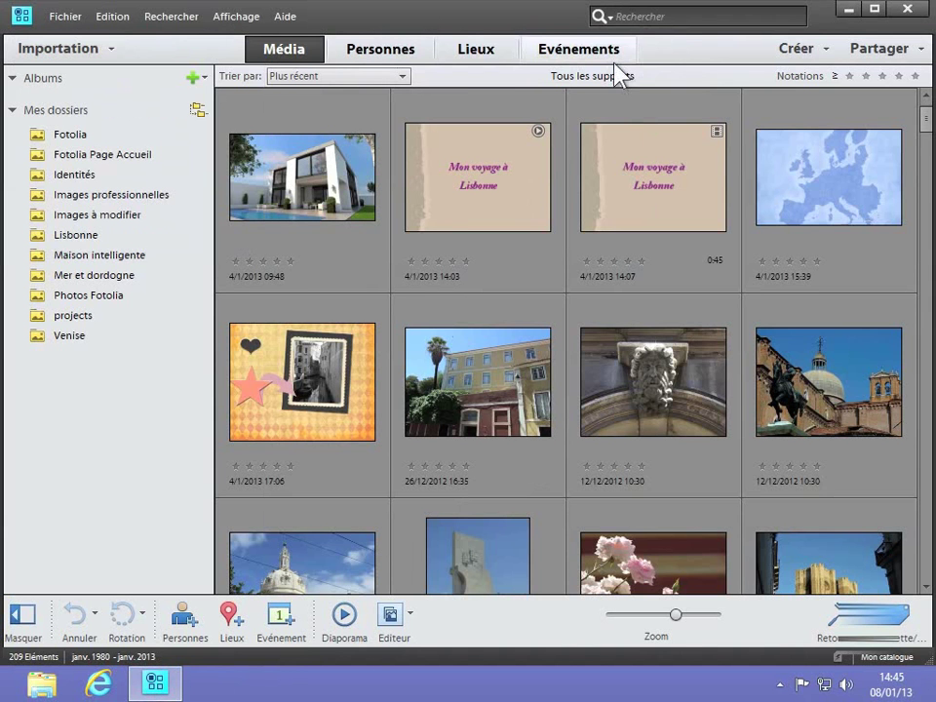
click(827, 50)
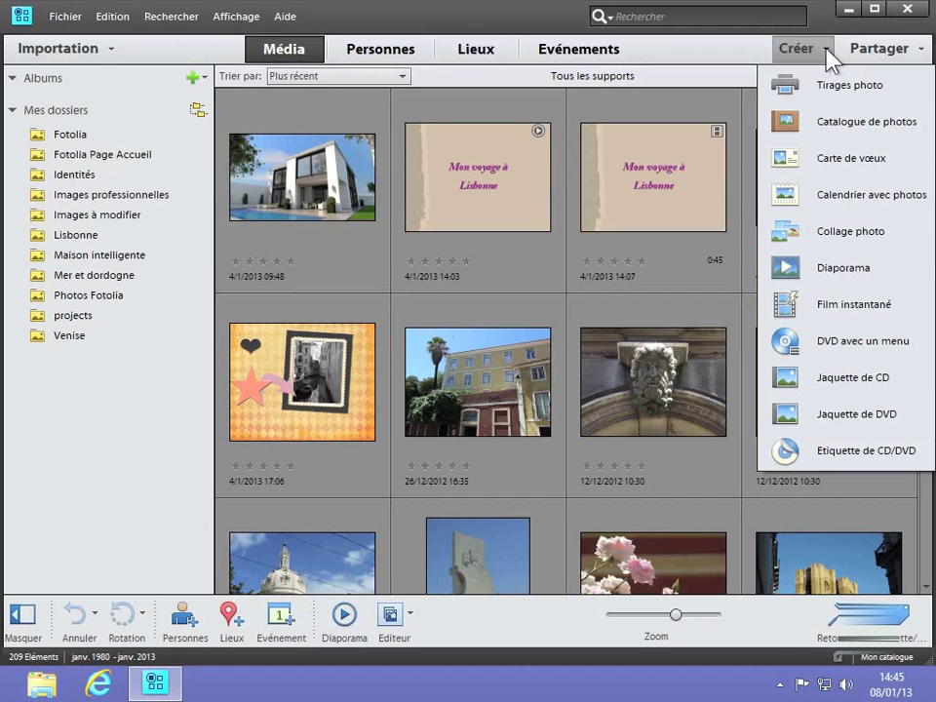
click(919, 51)
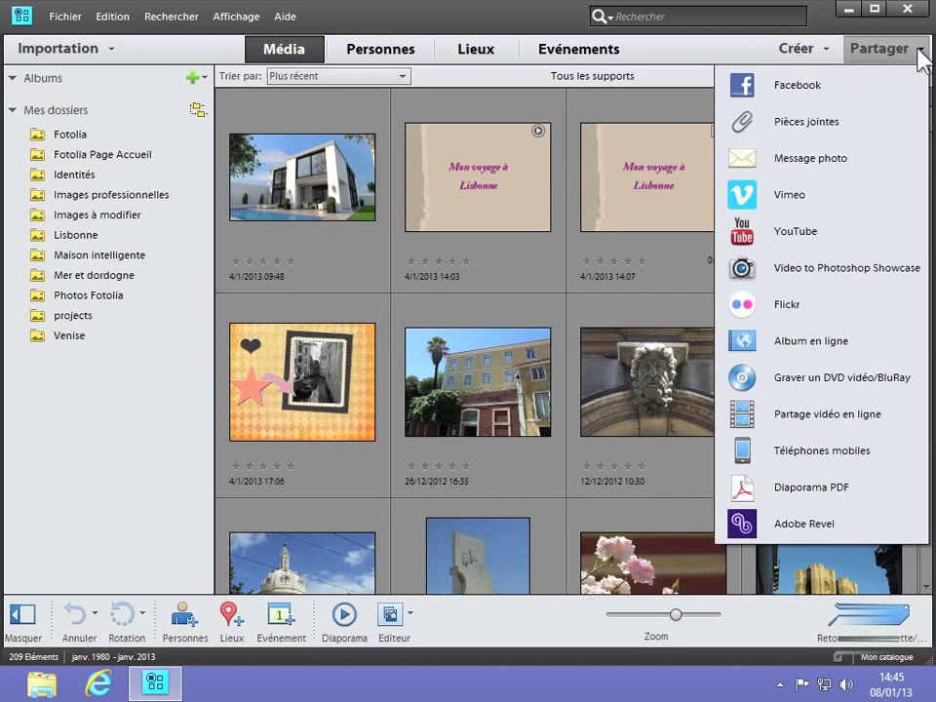
click(664, 56)
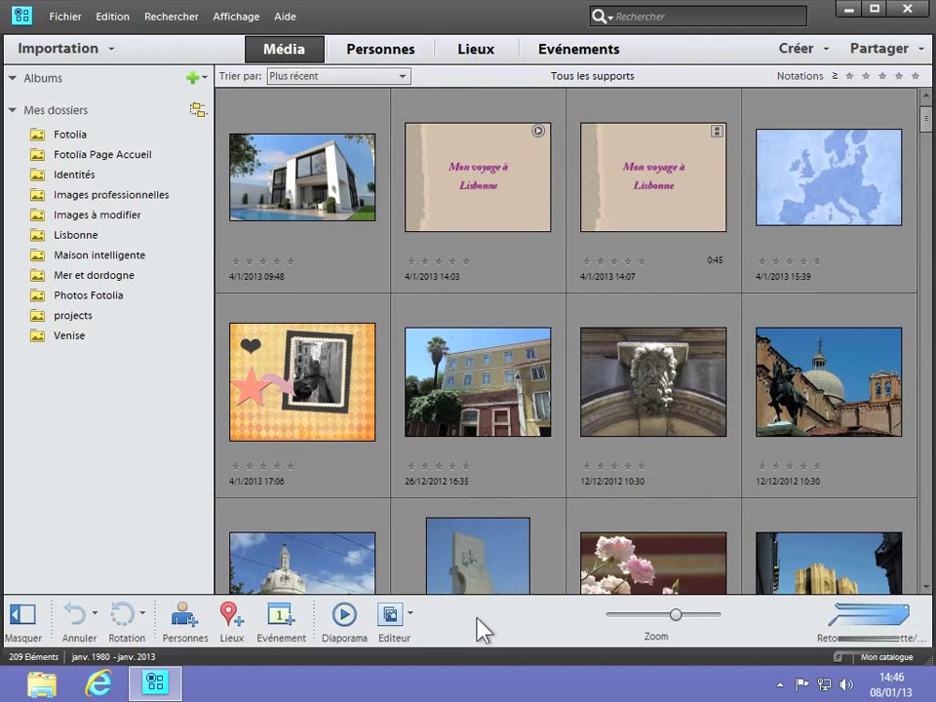
click(36, 624)
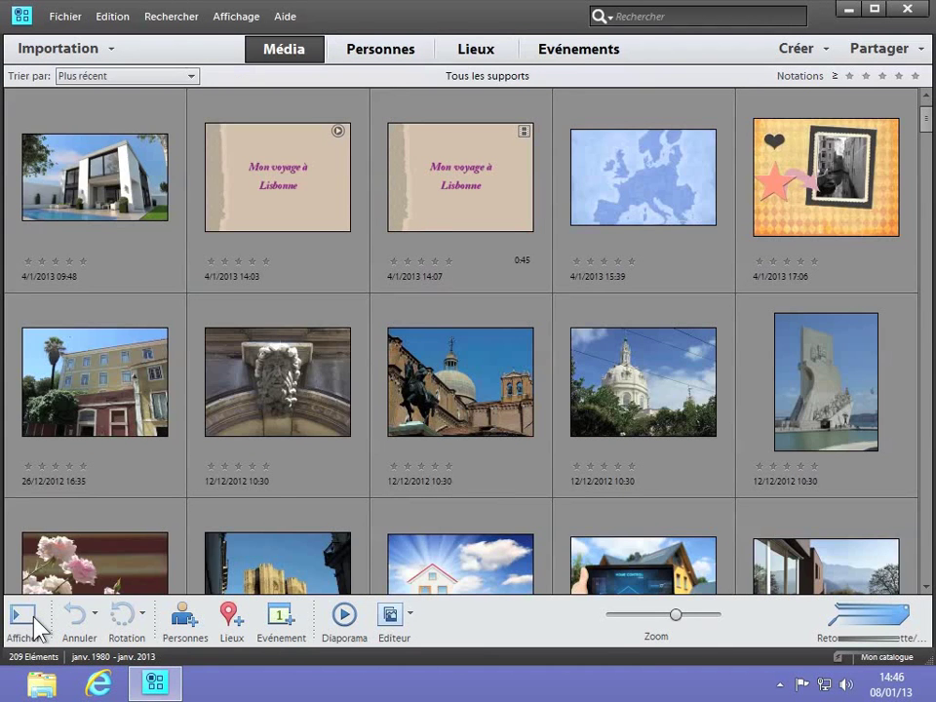
click(35, 624)
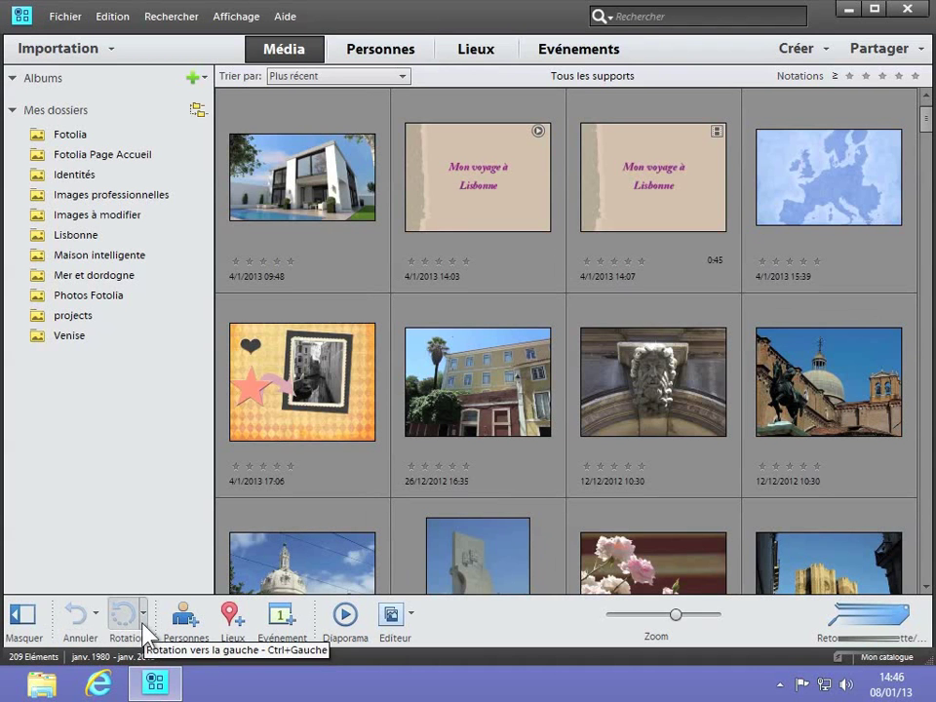
click(142, 622)
click(143, 624)
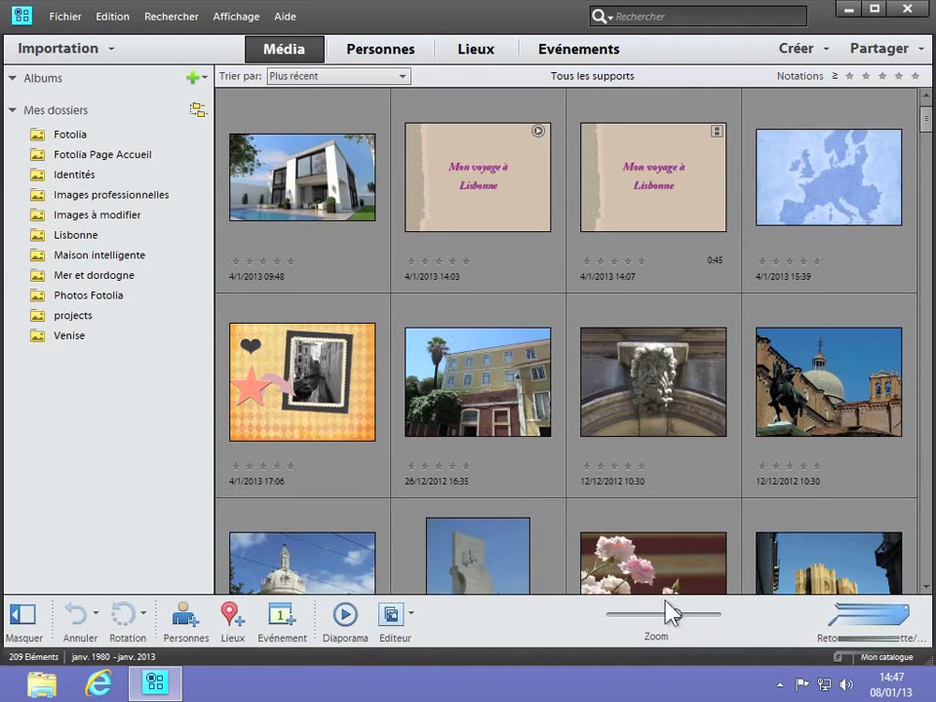
Step: Adjust the Zoom slider, ending just left of centre with five thumbnails per row
drag(678, 615, 658, 616)
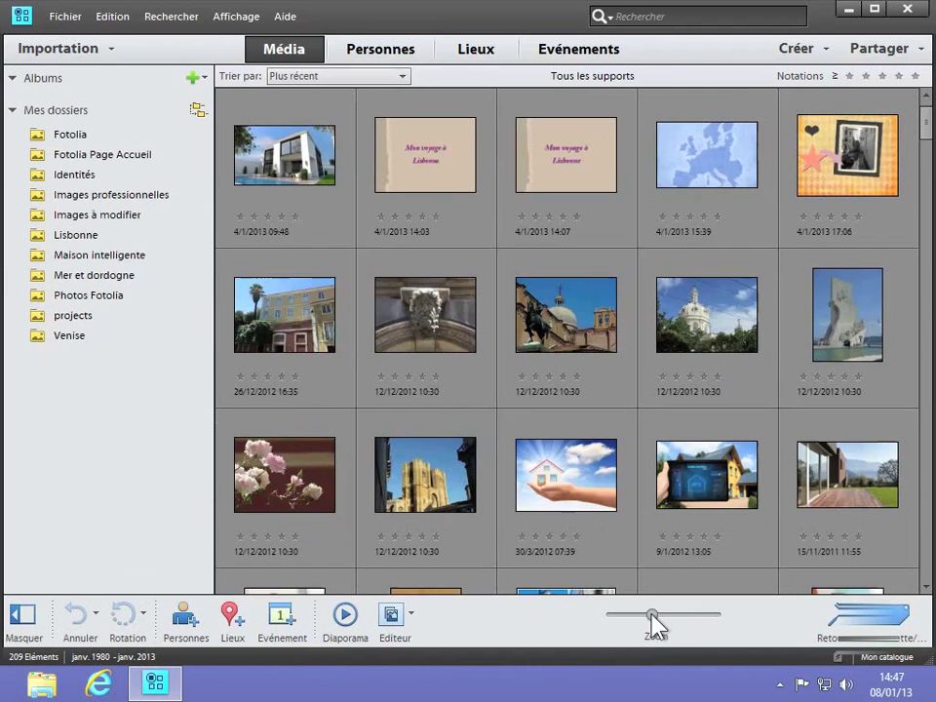
mouse_move(658, 616)
mouse_down()
mouse_move(616, 616)
mouse_move(724, 616)
mouse_up()
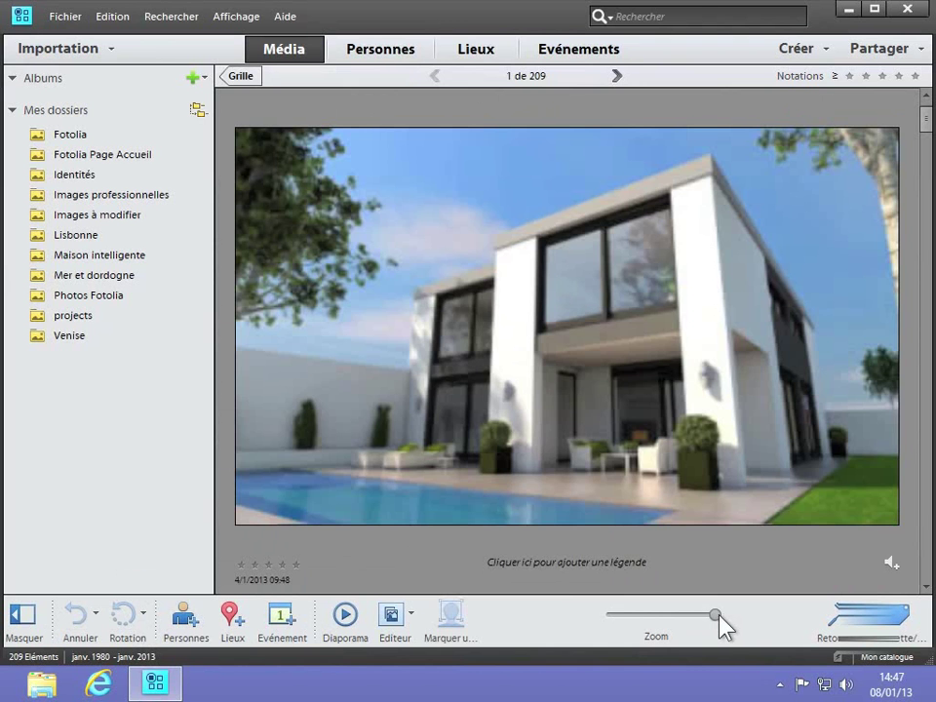
drag(719, 615, 660, 617)
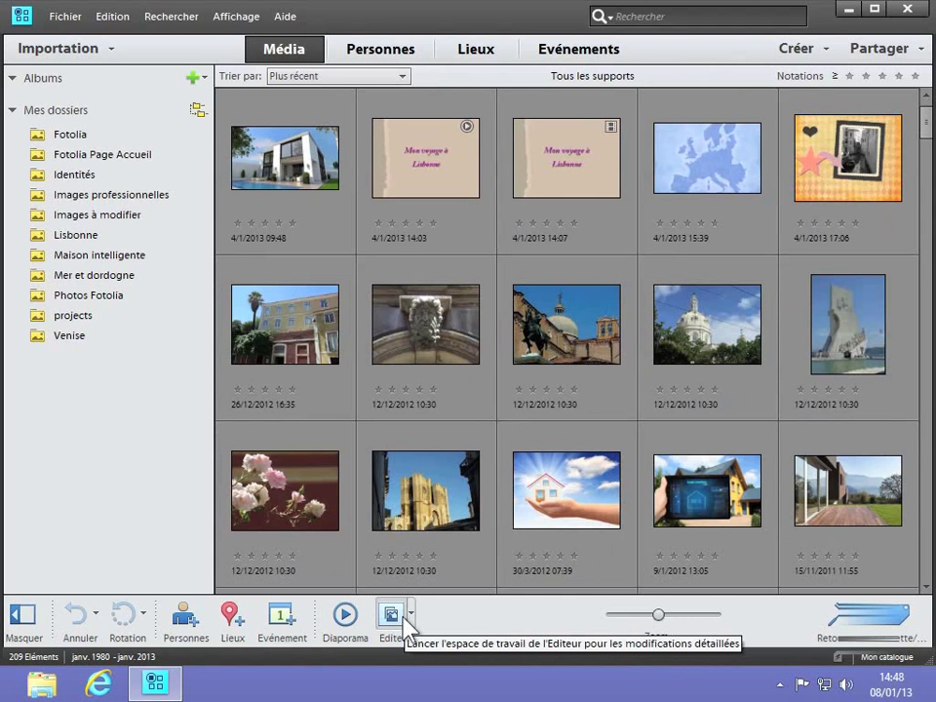
Step: Give the house-held-in-hand photo a two-star rating
click(436, 507)
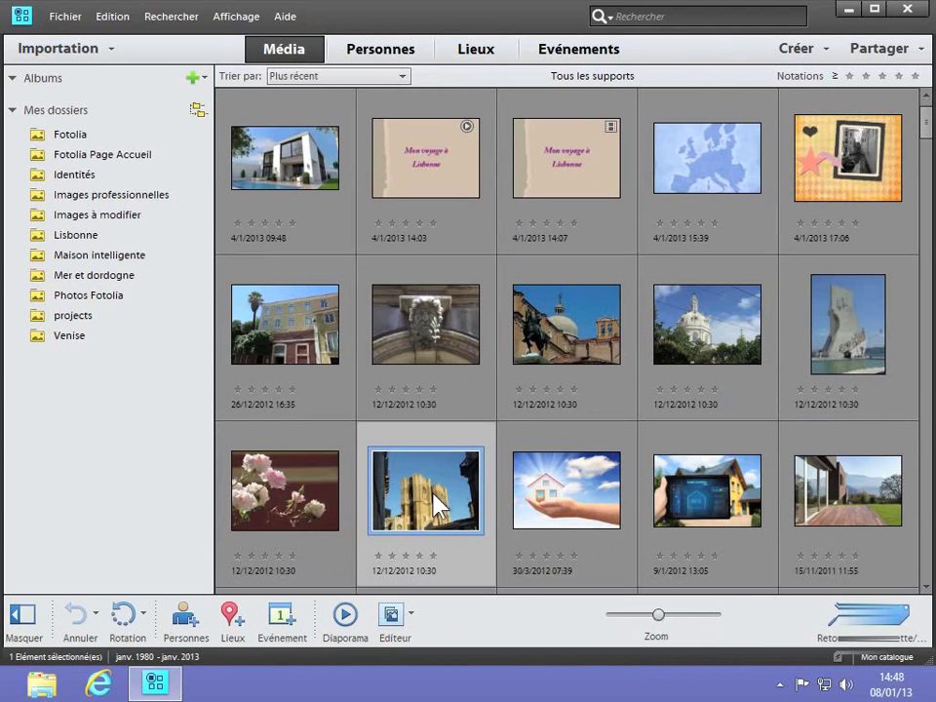
click(393, 616)
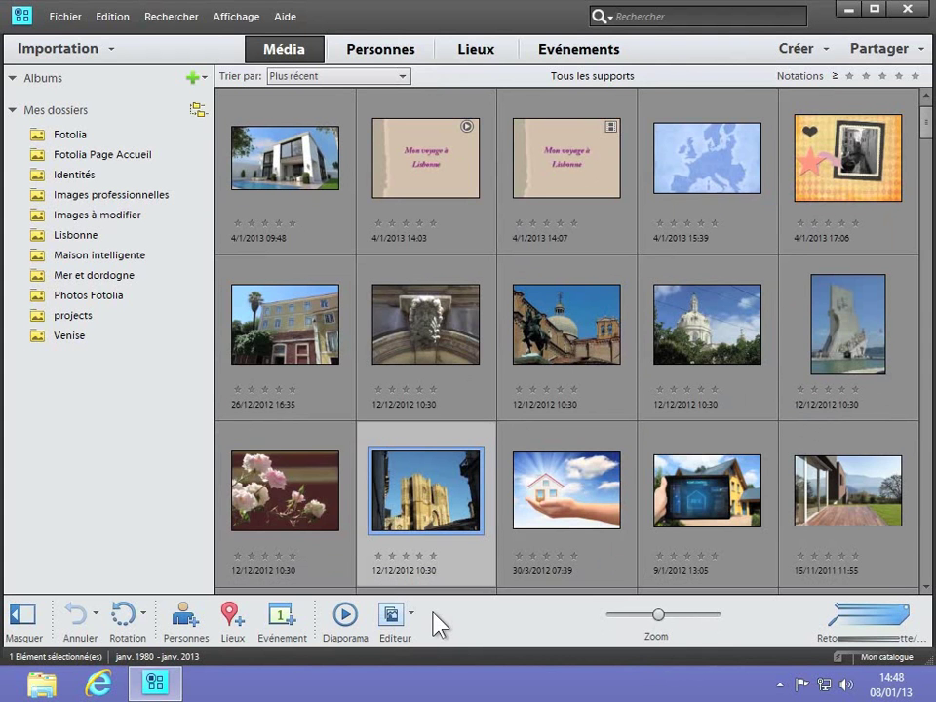
click(534, 555)
Step: View the Venice statue photo full size, then return to the Grille view
mouse_move(924, 139)
mouse_down()
mouse_move(927, 166)
mouse_move(924, 139)
mouse_up()
double_click(574, 318)
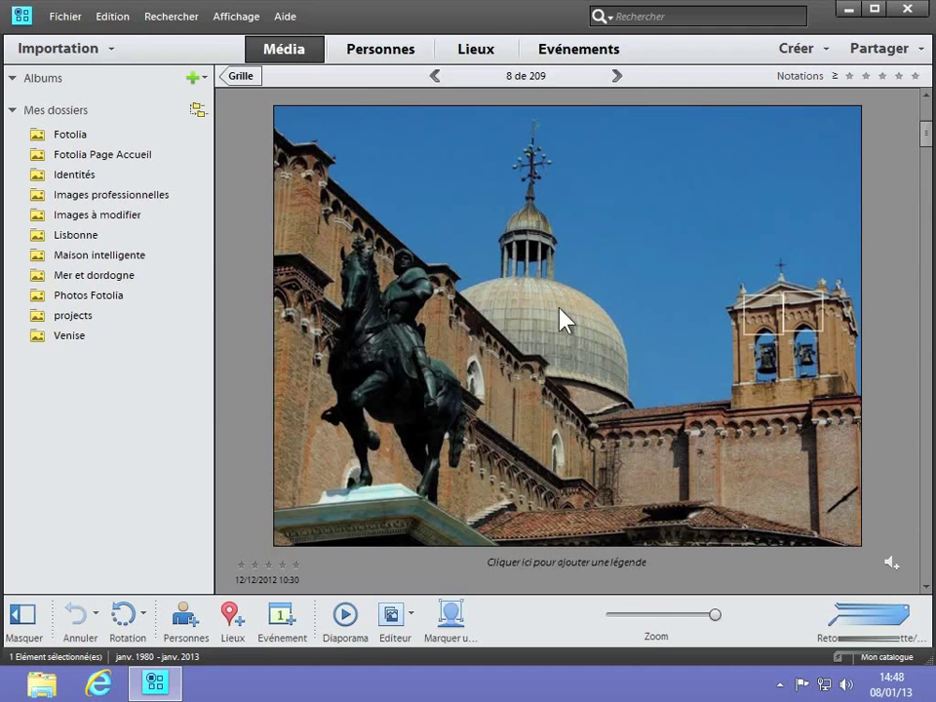
click(240, 78)
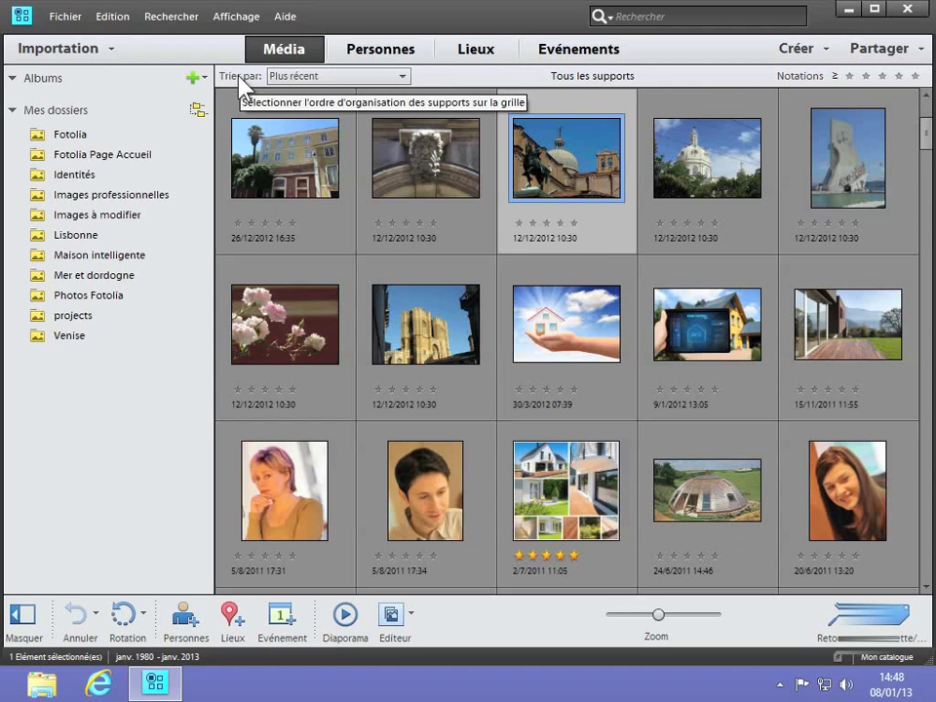
Step: Minimize and restore the Organizer from the taskbar, then close its window
click(849, 12)
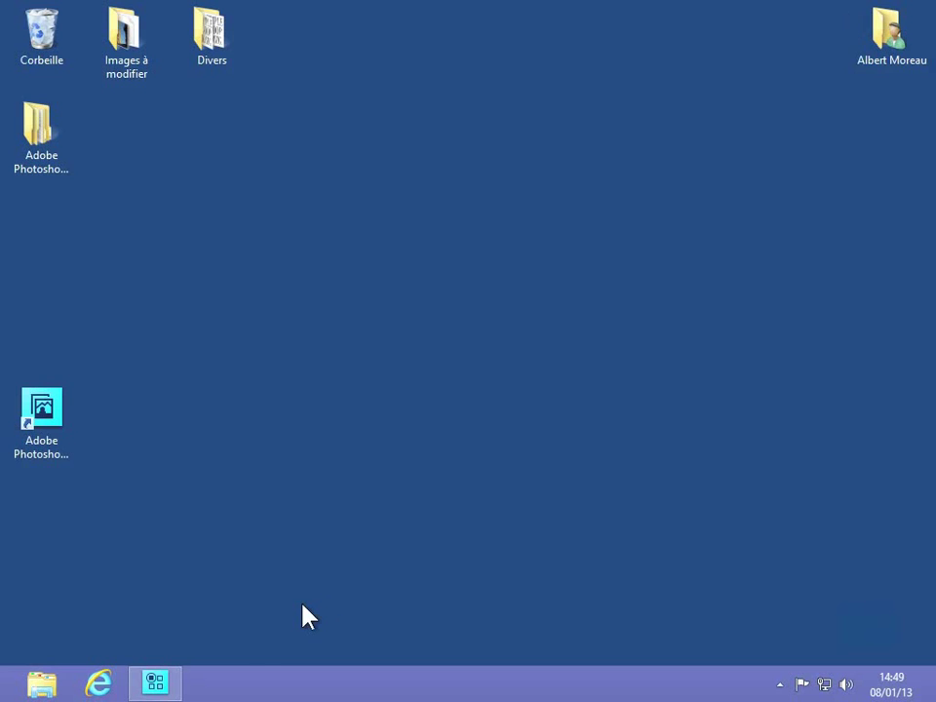
click(154, 684)
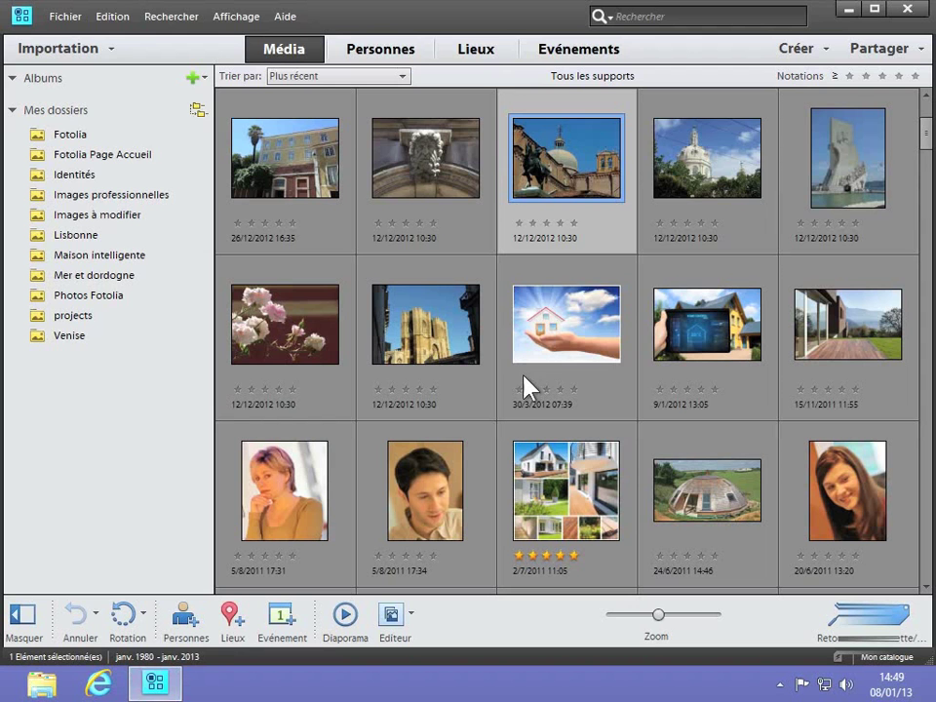
click(904, 10)
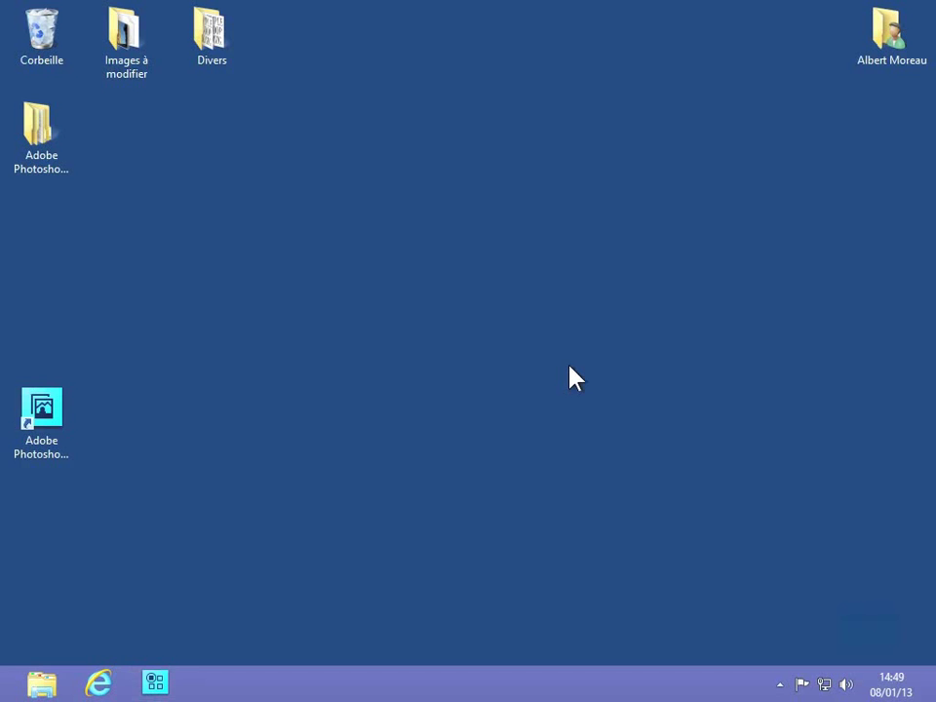
Step: Relaunch Elements from the desktop shortcut and review startup settings, keeping Ecran de bienvenue
double_click(59, 419)
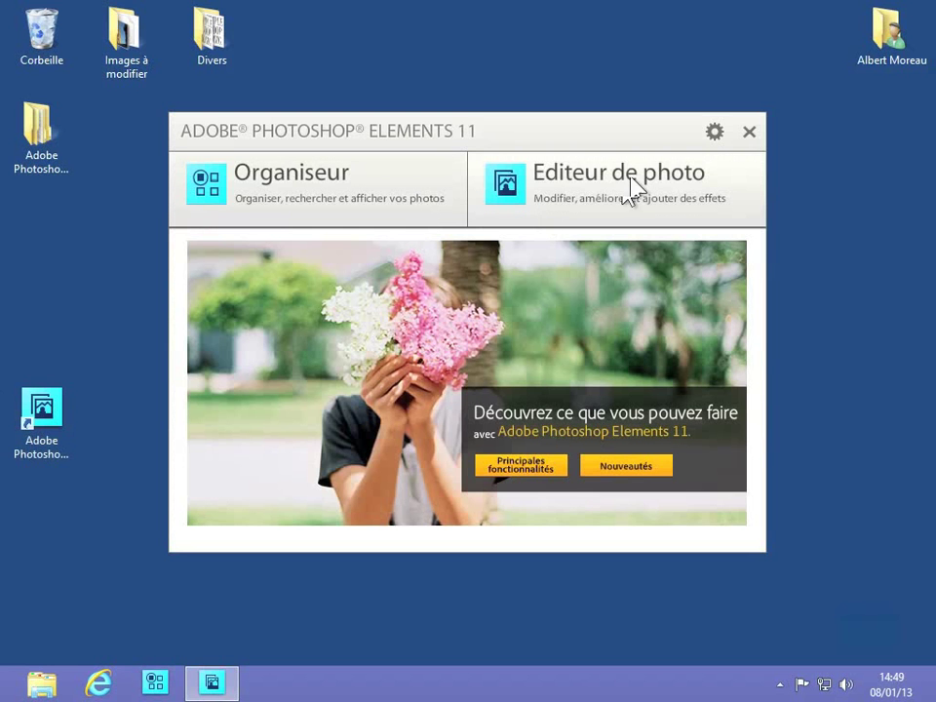
click(716, 134)
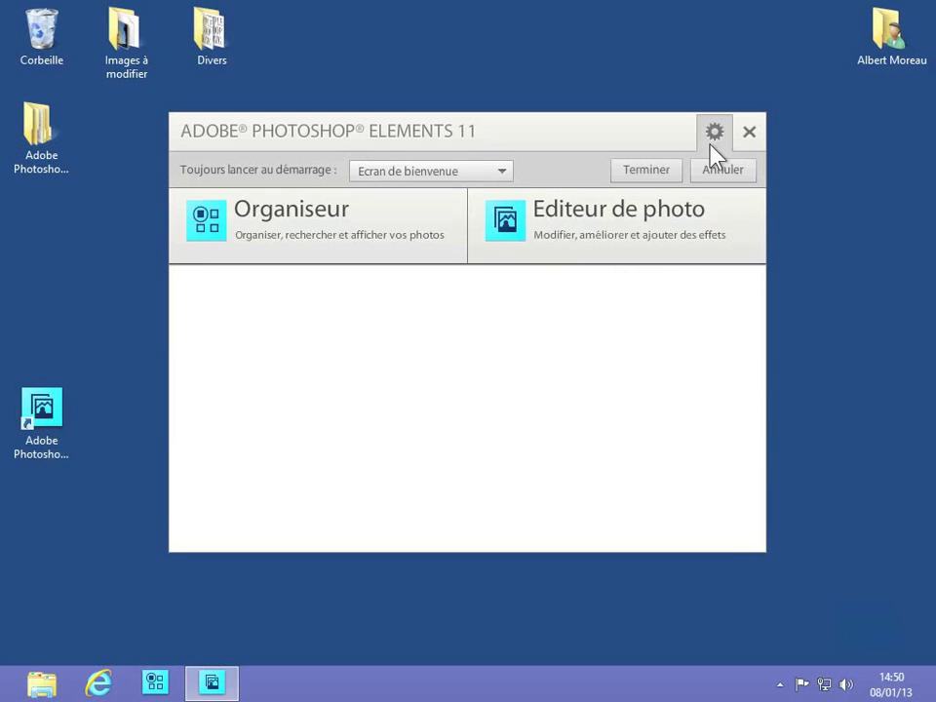
click(502, 176)
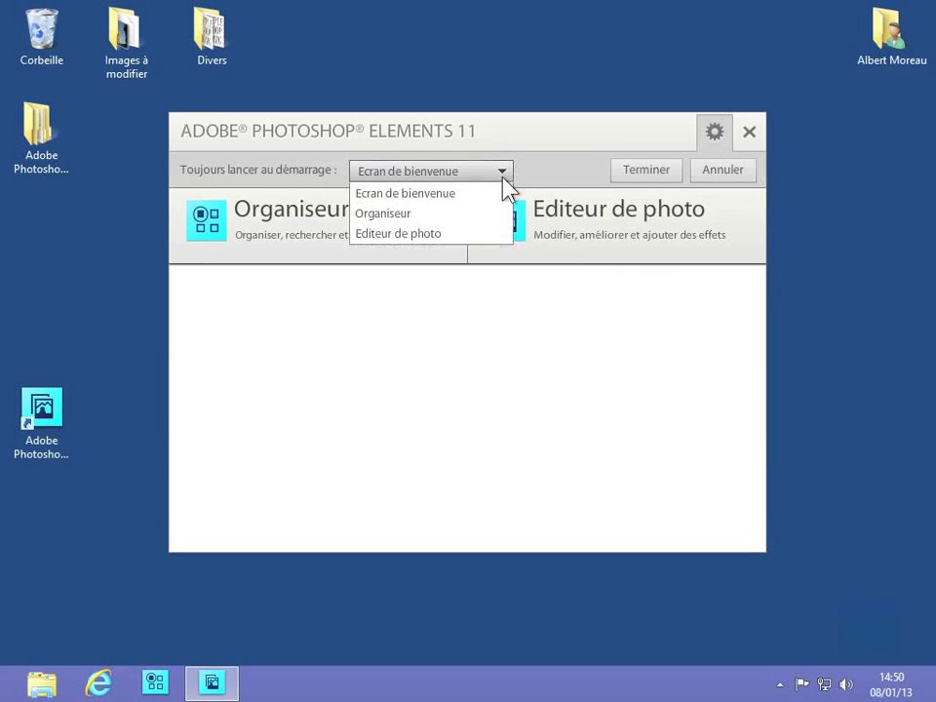
click(504, 169)
click(504, 174)
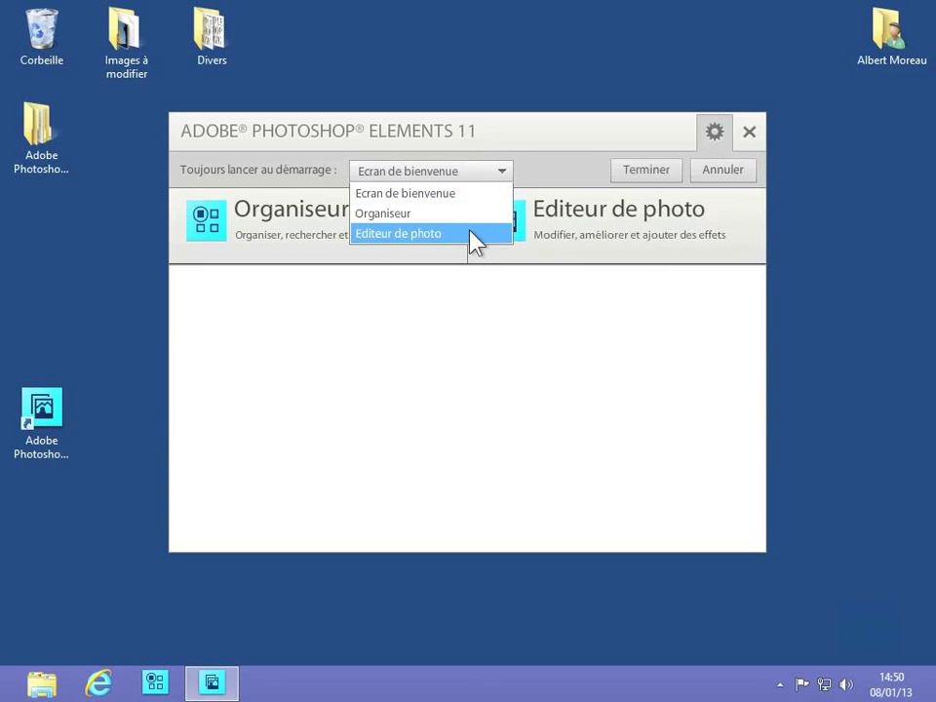
click(533, 178)
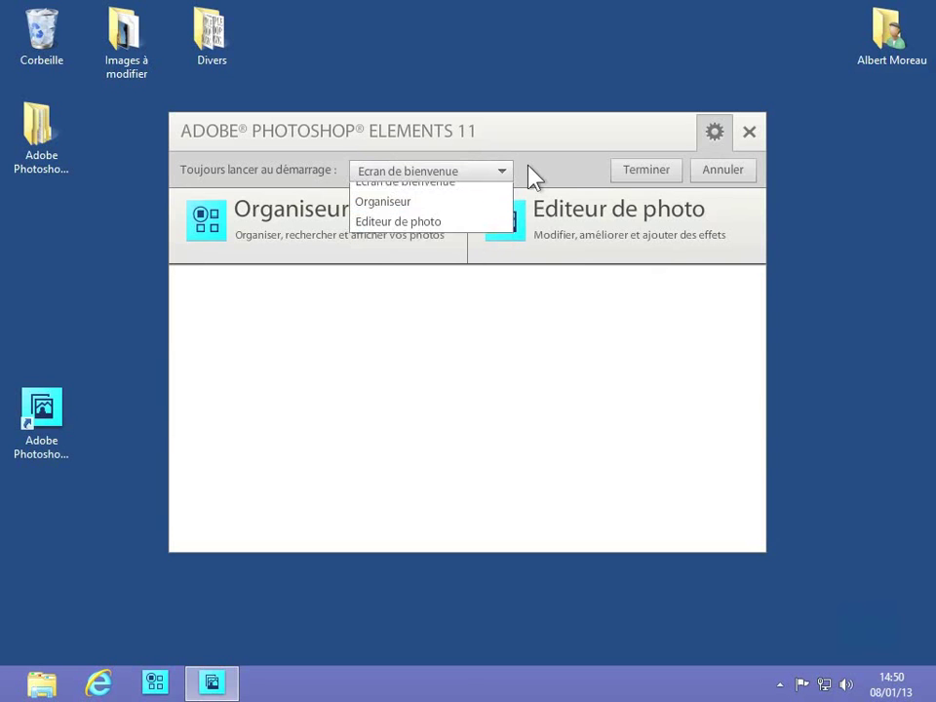
click(717, 172)
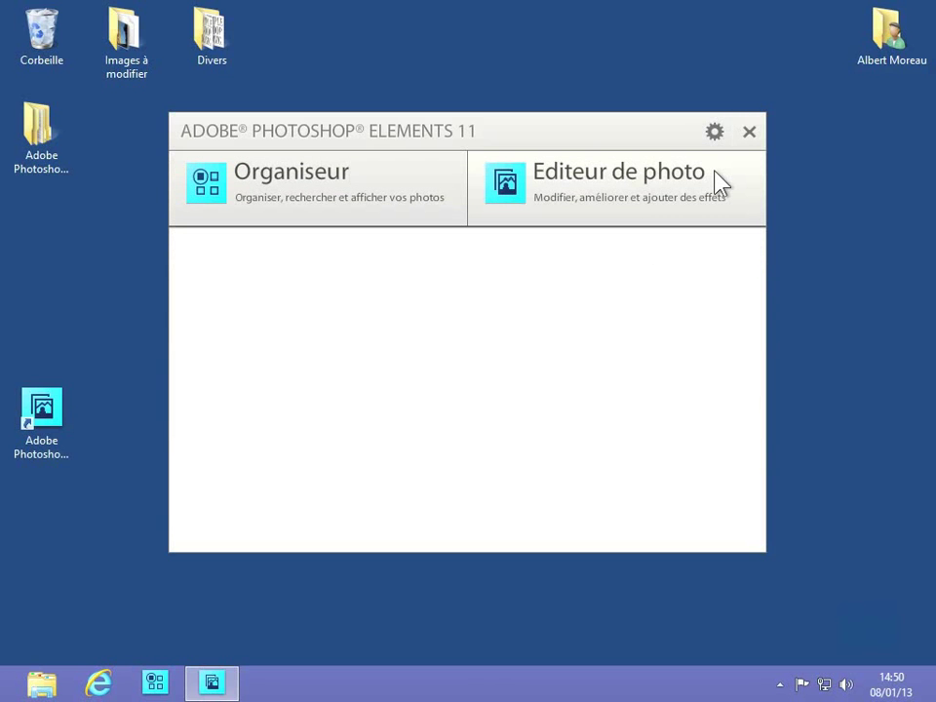